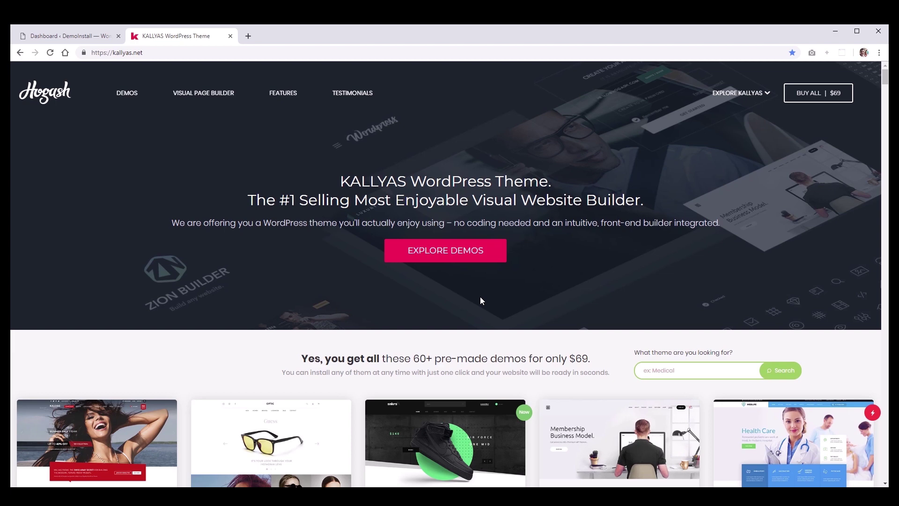
# Scroll down and back up through the current page
pyautogui.scroll(-7, 481, 300)
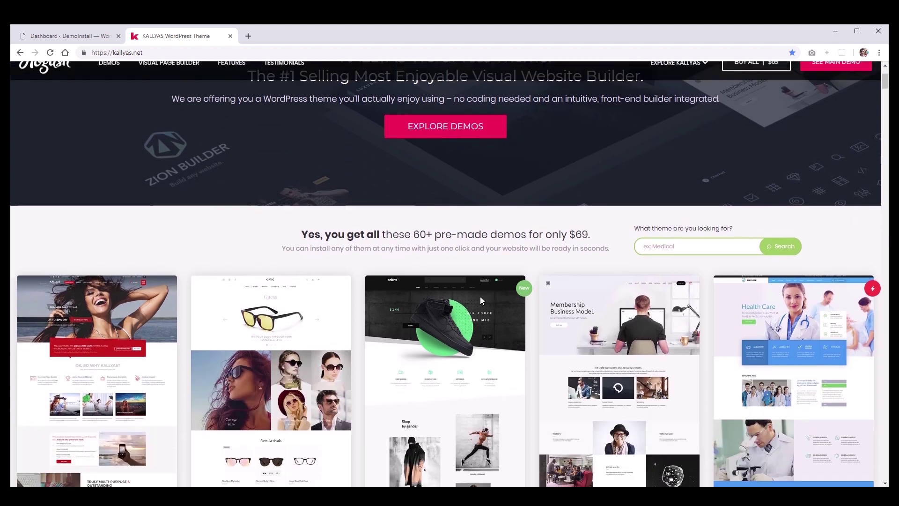
pyautogui.scroll(-10, 481, 300)
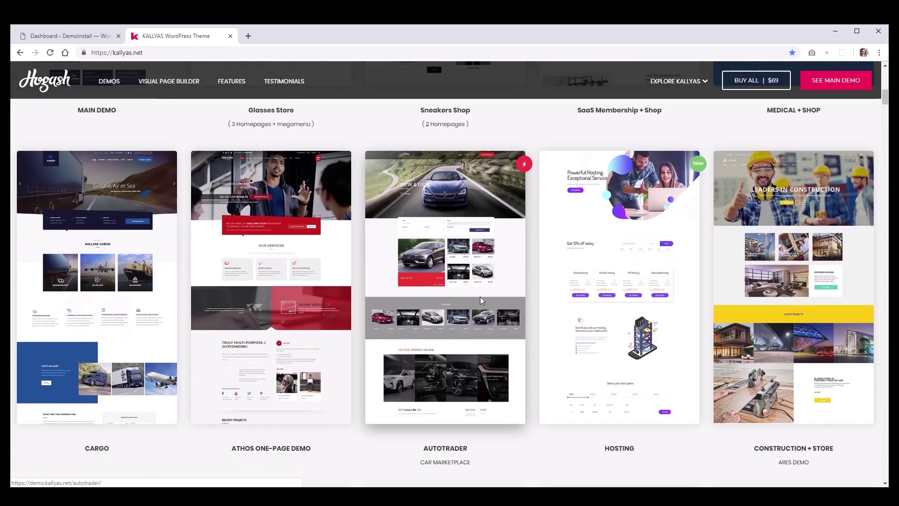
pyautogui.scroll(-10, 480, 299)
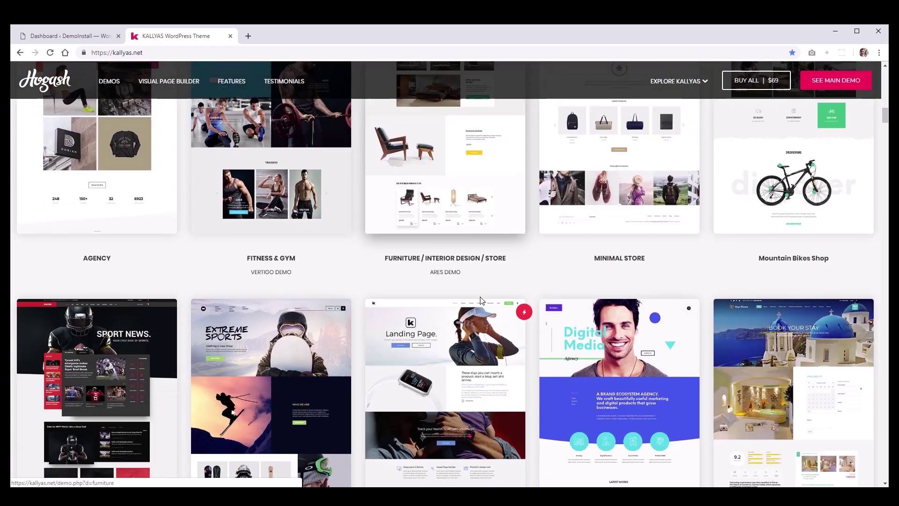
pyautogui.scroll(-7, 481, 300)
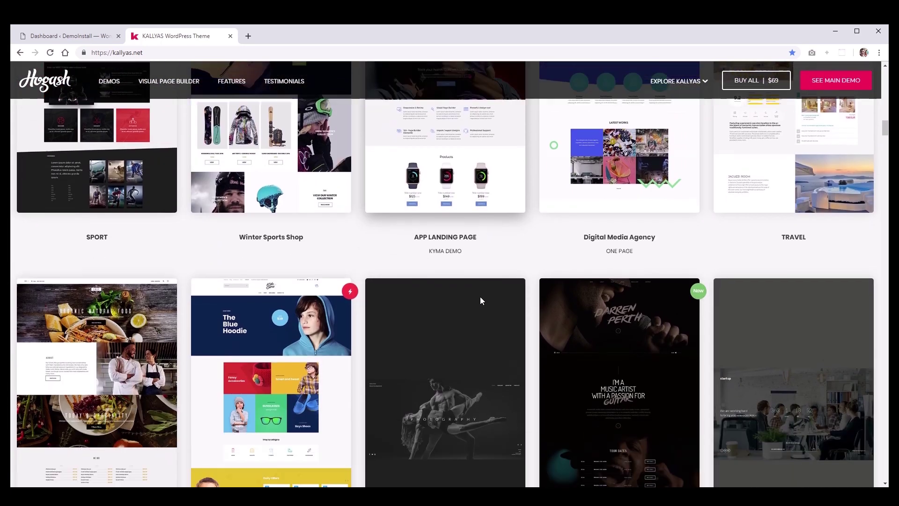
pyautogui.scroll(3, 481, 300)
pyautogui.scroll(18, 481, 300)
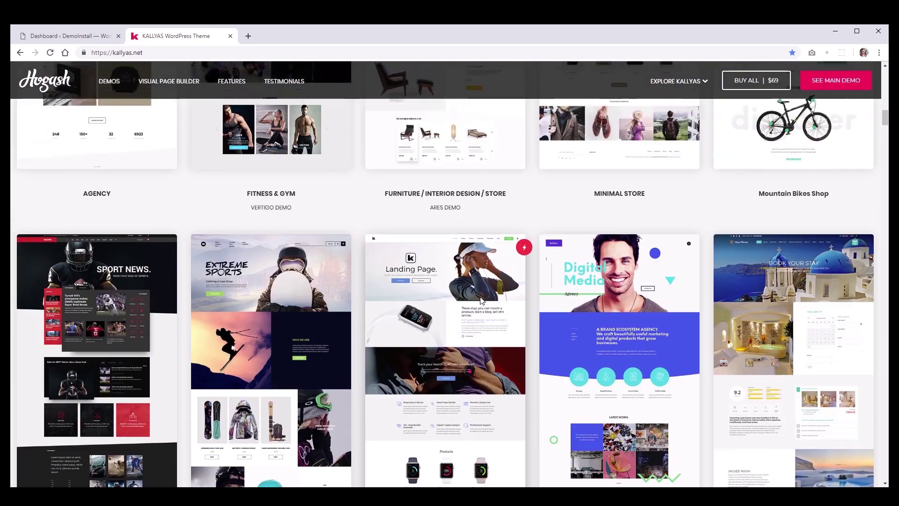
pyautogui.scroll(12, 480, 300)
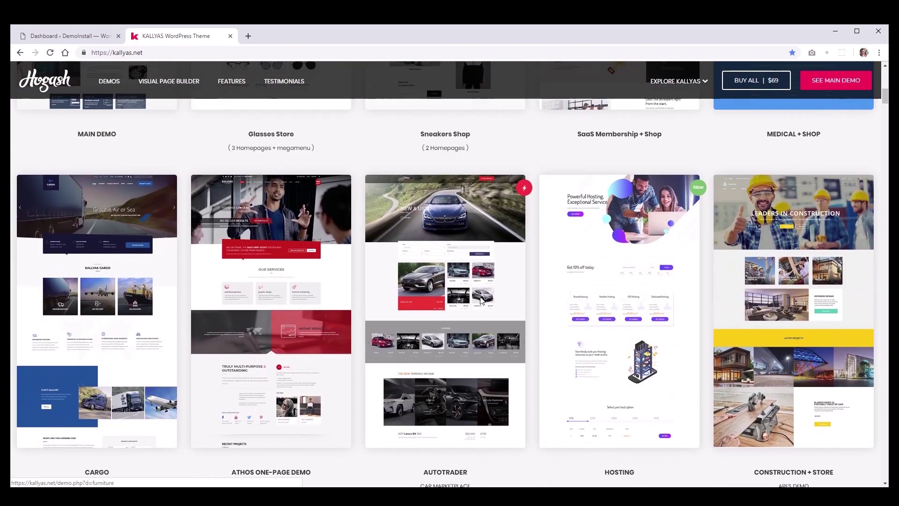
pyautogui.scroll(10, 481, 301)
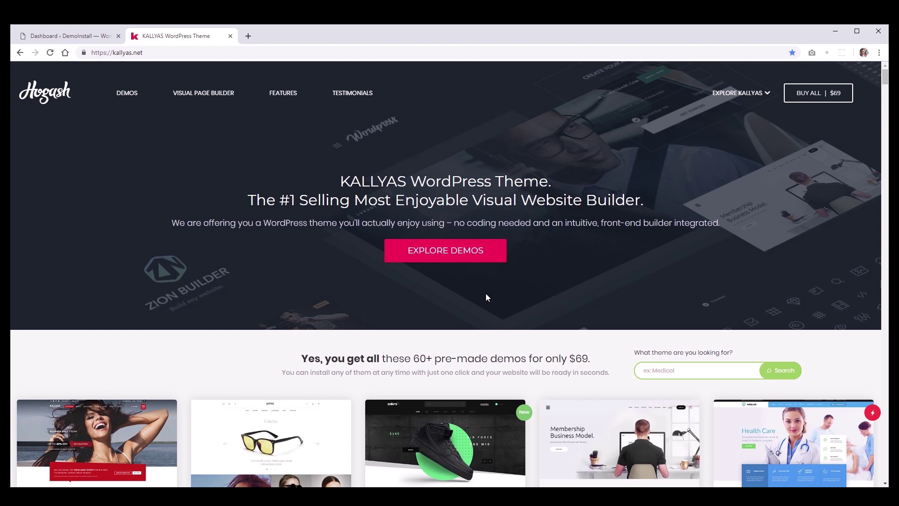
# In a new tab, open ThemeForest's Downloads page and show the KALLYAS download options
pyautogui.click(248, 35)
pyautogui.write('theme')
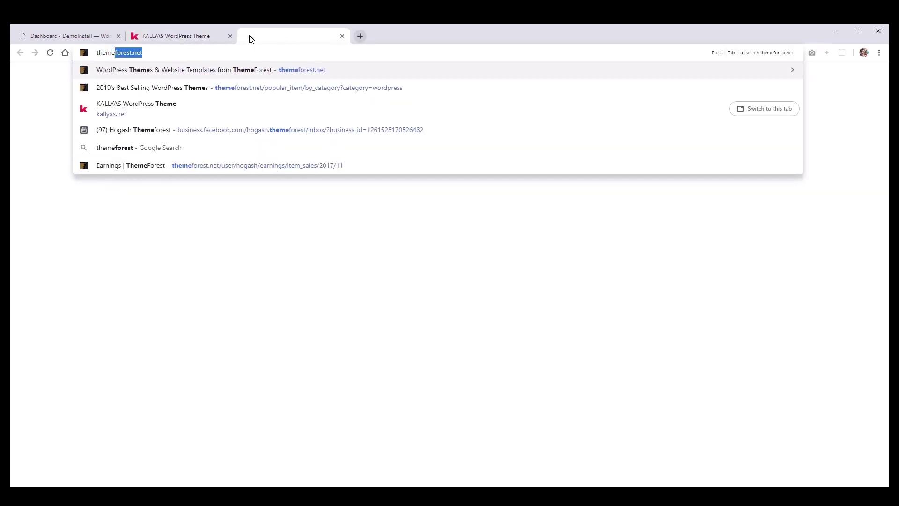
pyautogui.press('Return')
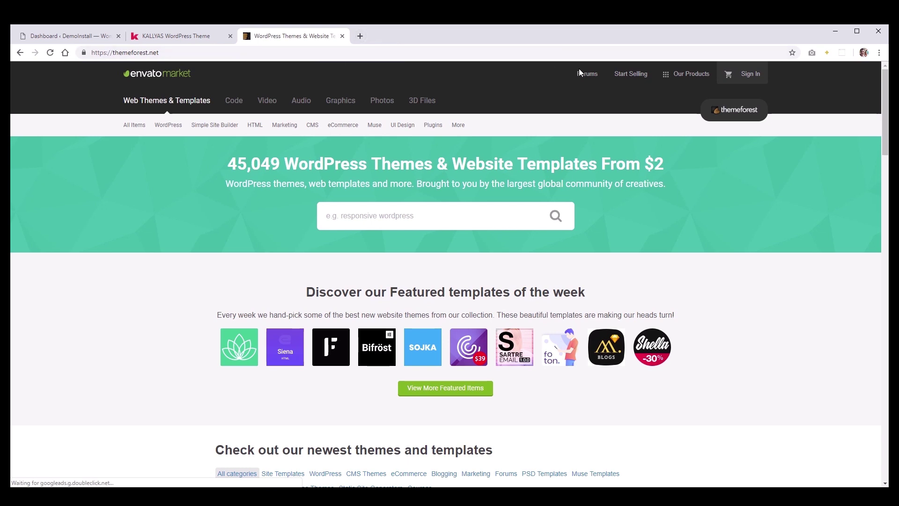
pyautogui.moveTo(745, 75)
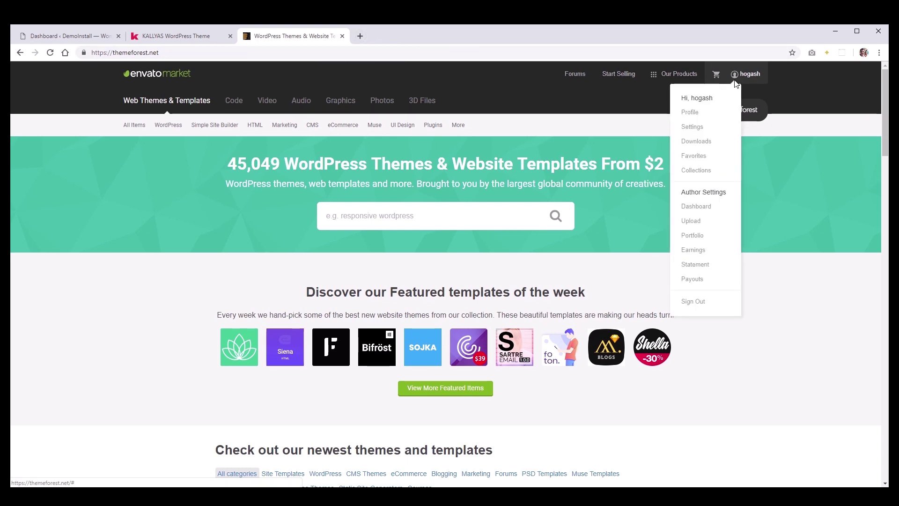
pyautogui.click(693, 143)
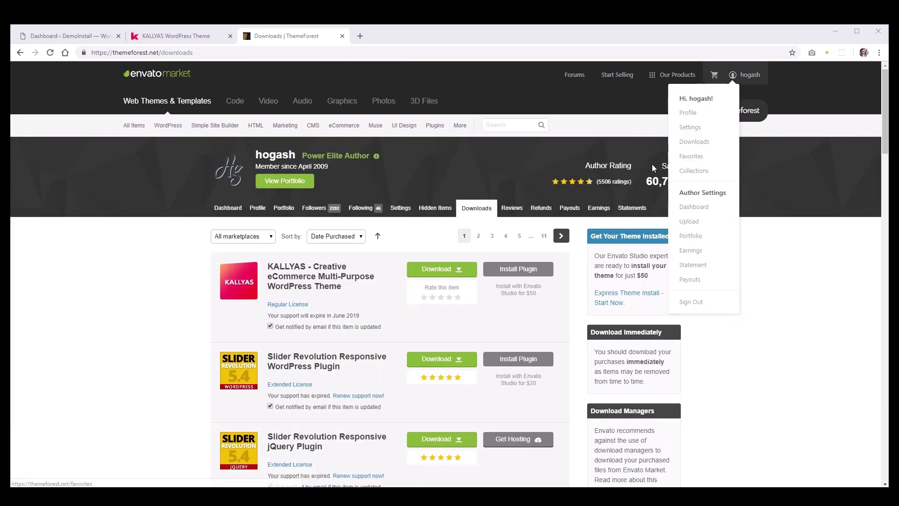
pyautogui.click(462, 266)
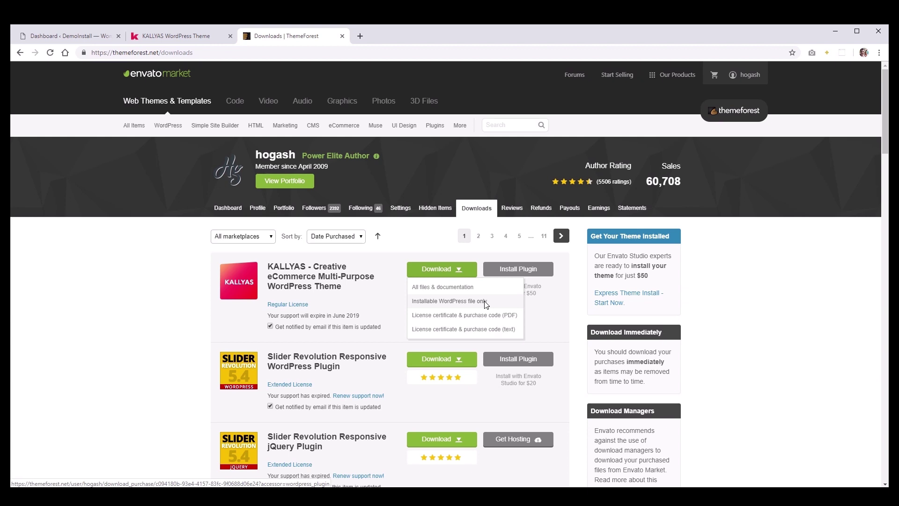
# In the WordPress tab, bring up the Upload Theme form under Appearance > Themes > Add New
pyautogui.click(93, 38)
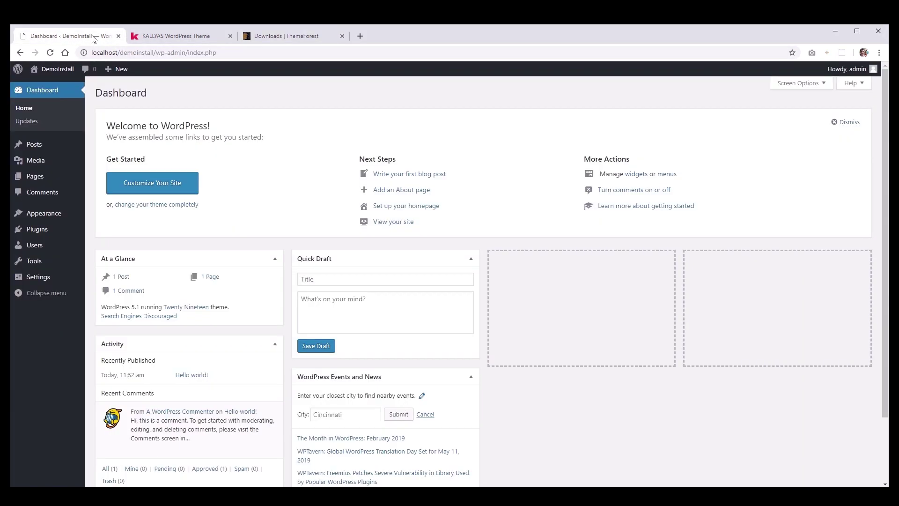
pyautogui.moveTo(41, 214)
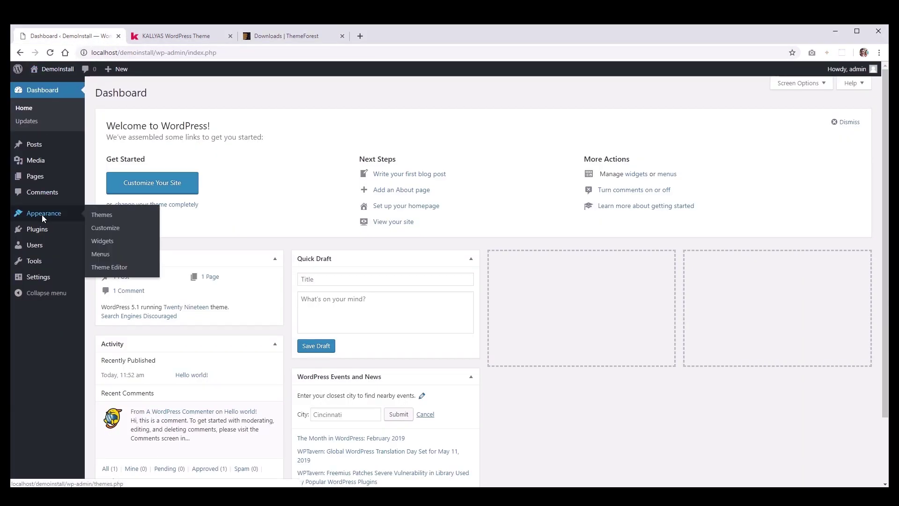
pyautogui.click(99, 214)
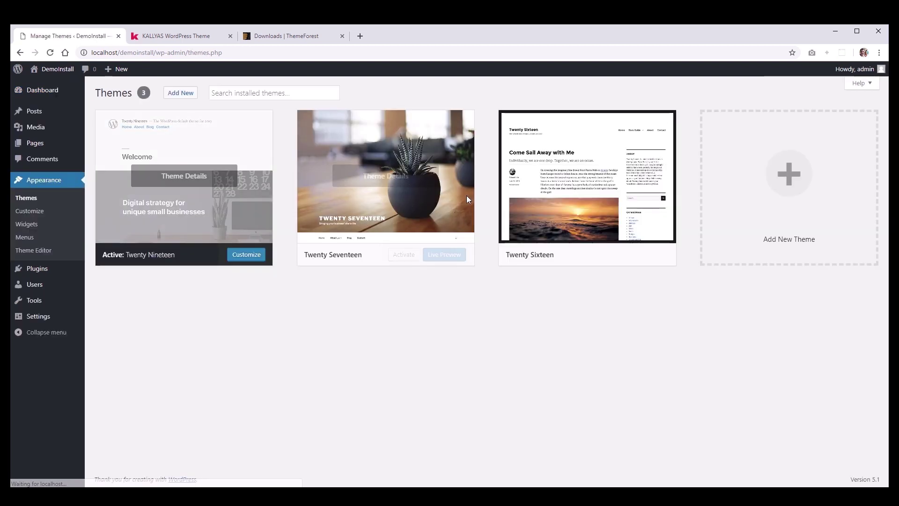
pyautogui.click(772, 190)
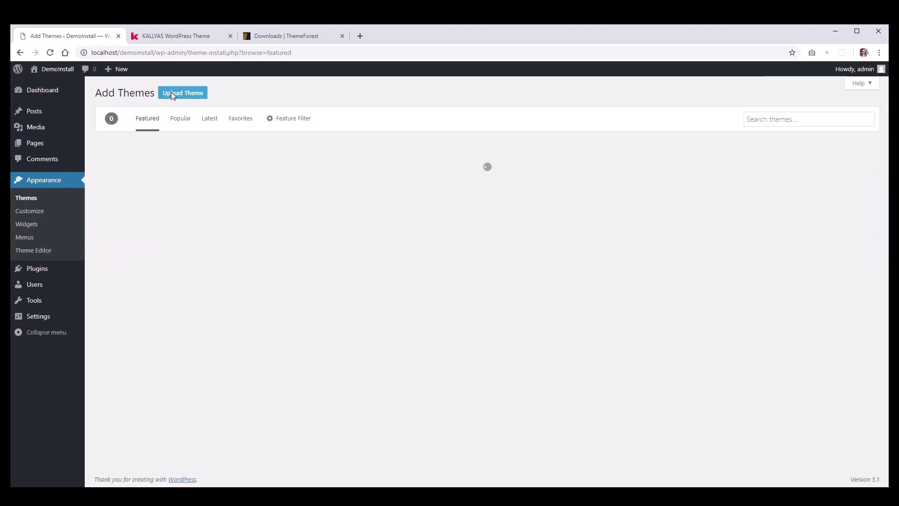
pyautogui.click(171, 93)
# Install the themeforest Kallyas zip and return to the installed themes list
pyautogui.click(413, 178)
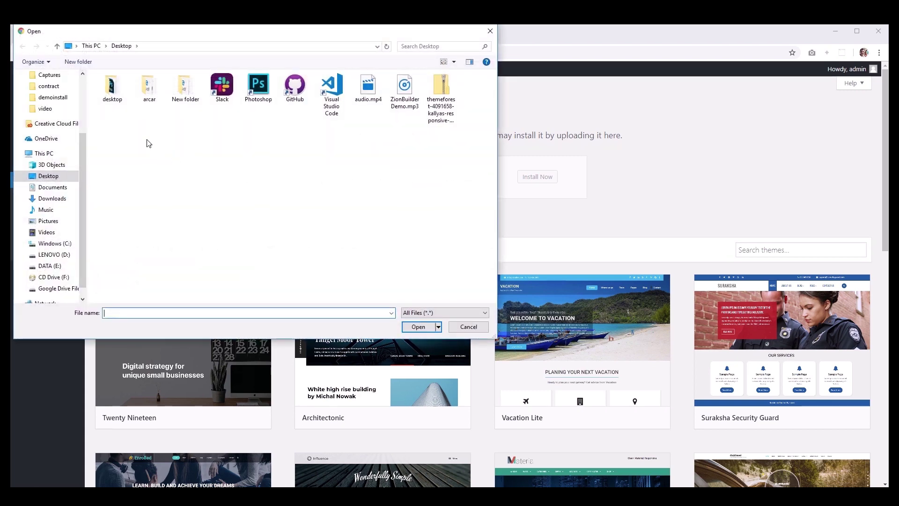
pyautogui.doubleClick(440, 100)
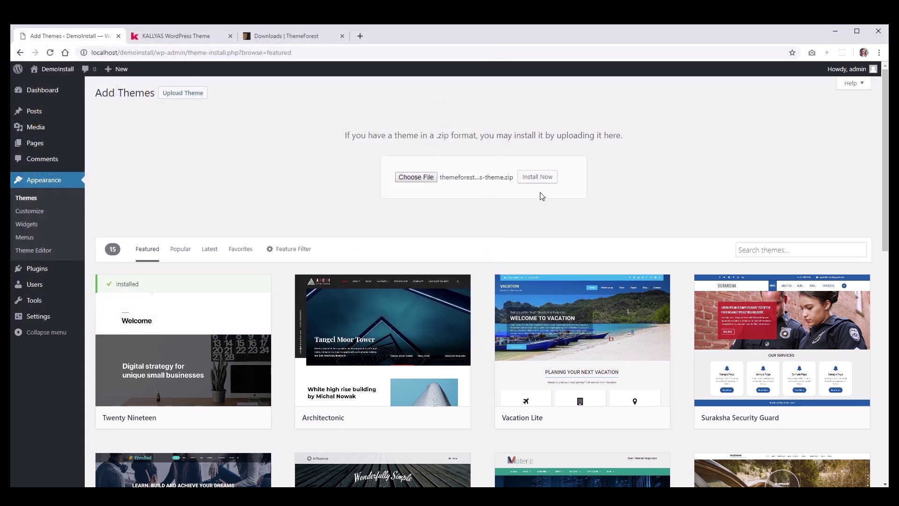
pyautogui.click(542, 180)
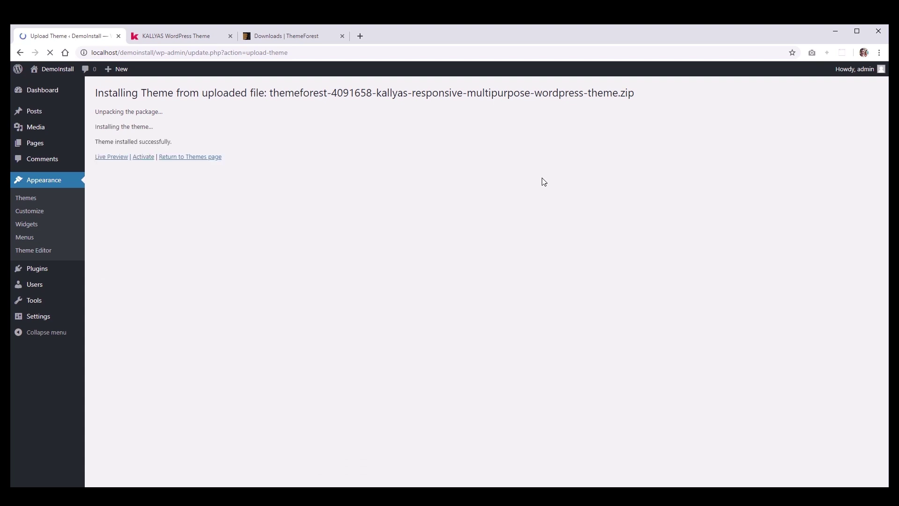
pyautogui.click(35, 200)
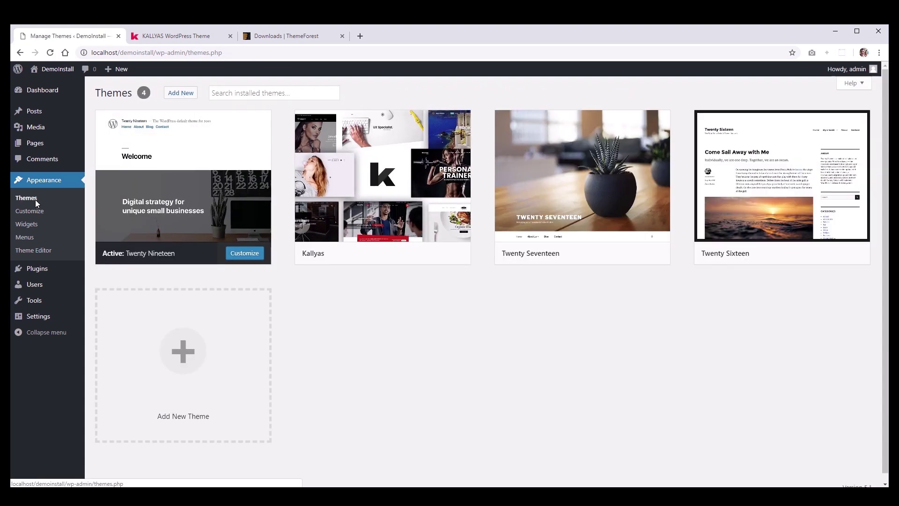
# Activate Kallyas and review the version 4.17.0 wizard's Welcome step
pyautogui.click(400, 255)
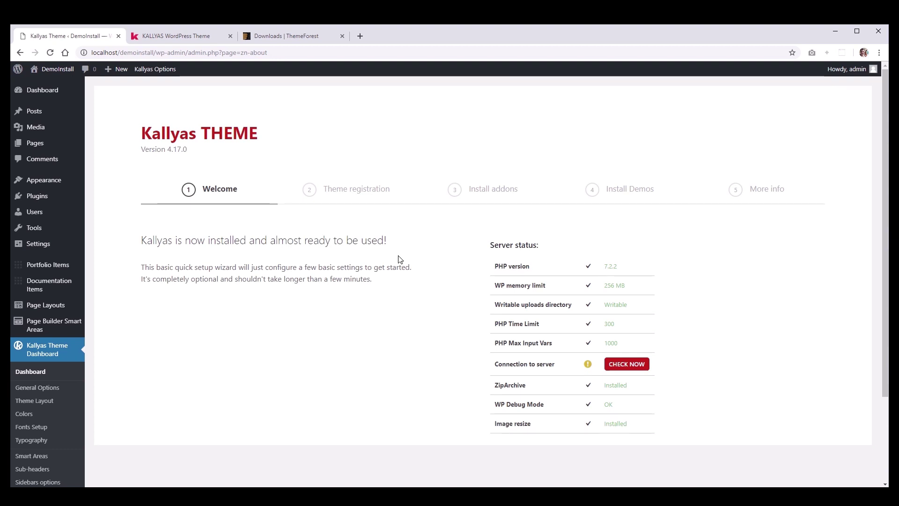
pyautogui.scroll(-2, 40, 425)
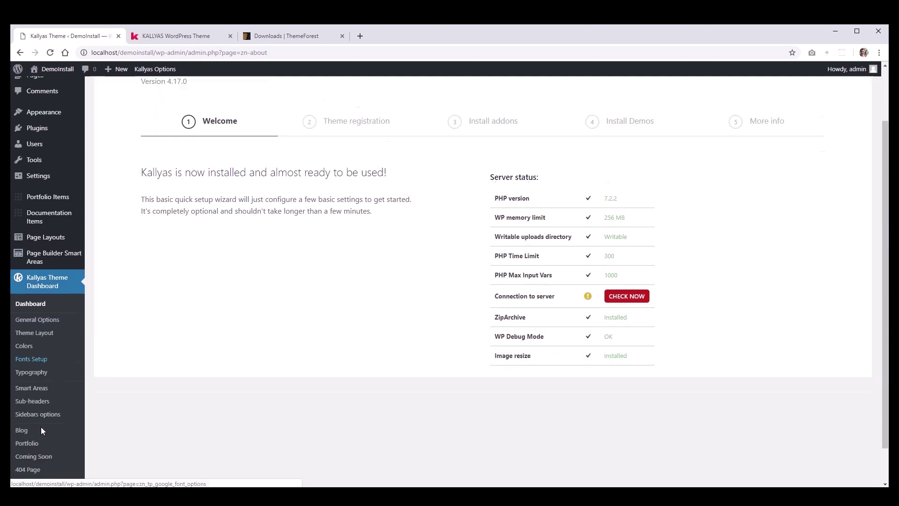
pyautogui.scroll(2, 41, 426)
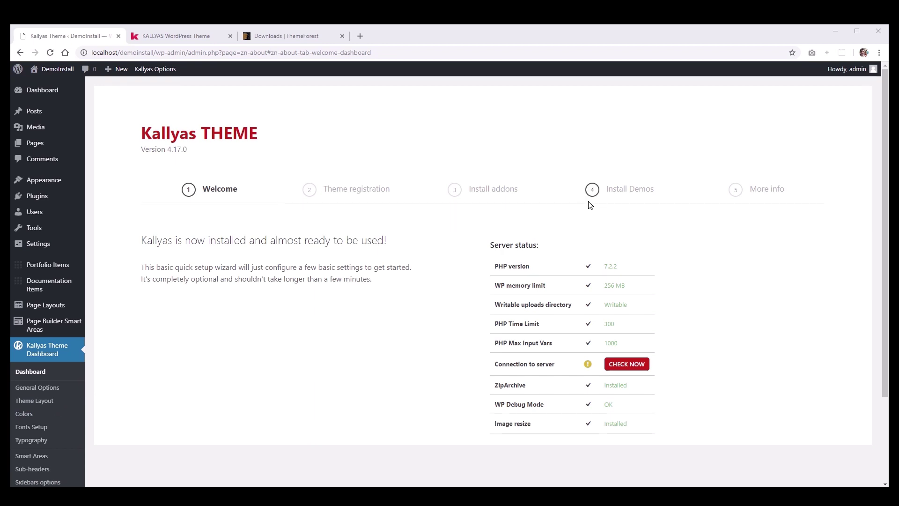
# Try the Install Demos step, then move to Kallyas Theme registration, still NOT CONNECTED
pyautogui.click(611, 192)
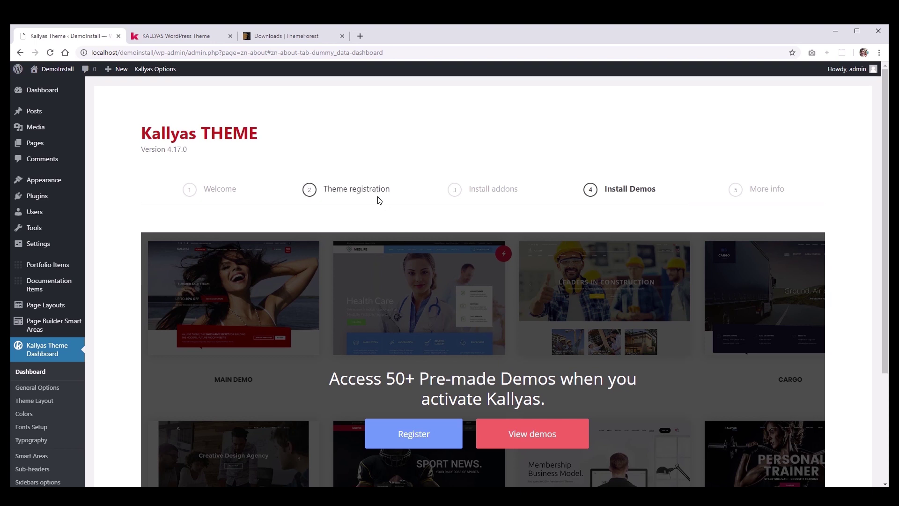
pyautogui.click(366, 190)
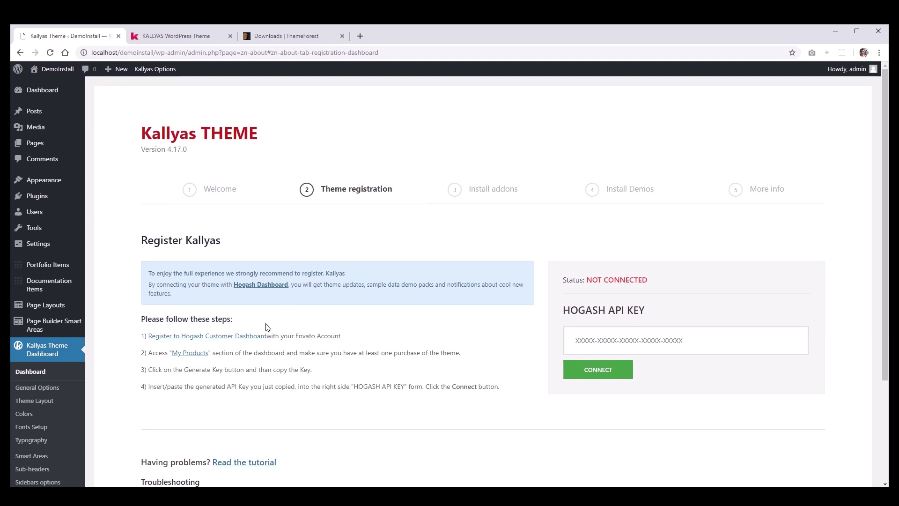
# Sign in to the Hogash customer dashboard through Envato with the account username and saved password
pyautogui.click(247, 336)
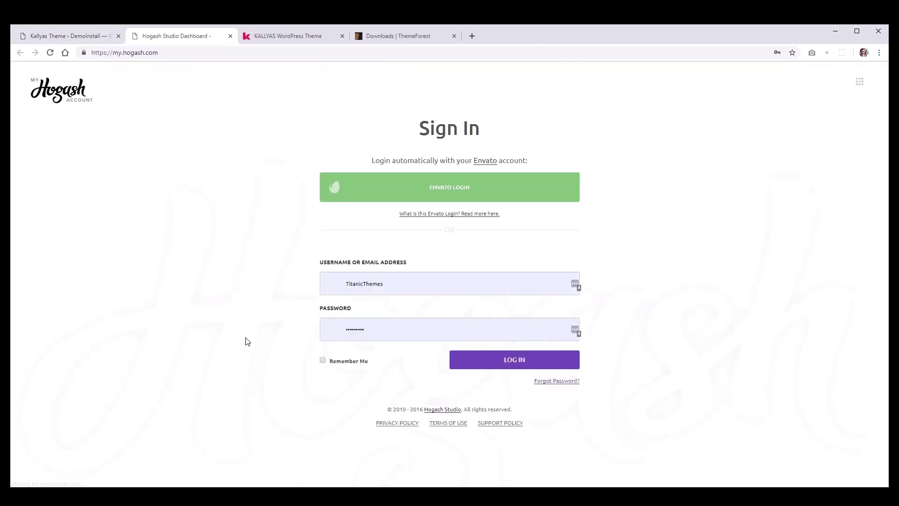
pyautogui.click(405, 185)
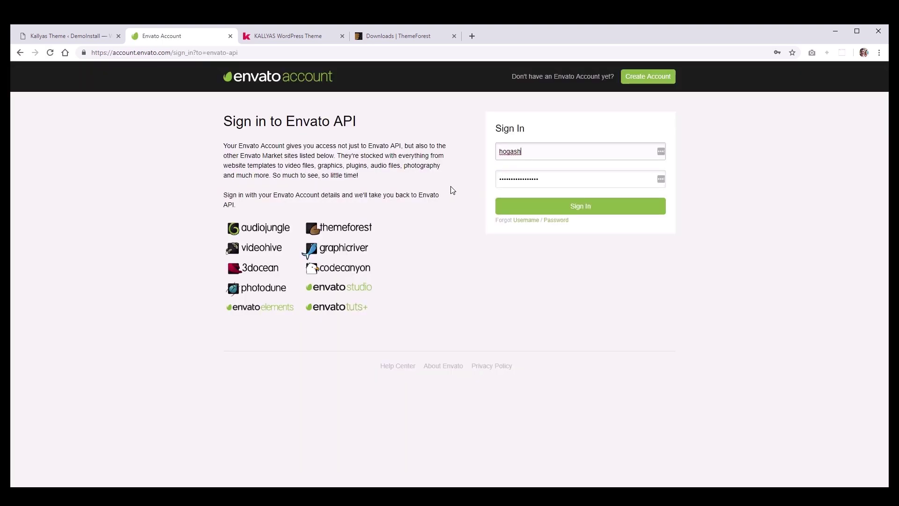
pyautogui.doubleClick(545, 153)
pyautogui.write('titanicthemes')
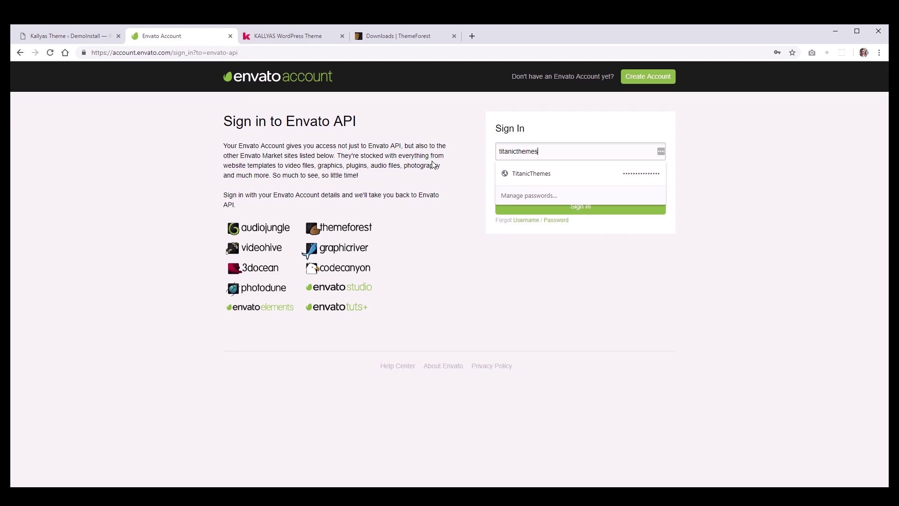
pyautogui.press('Tab')
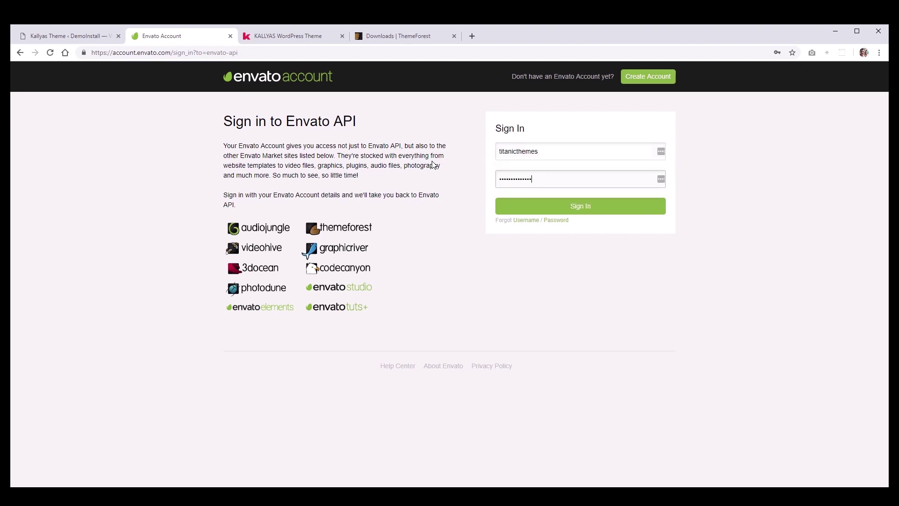
pyautogui.click(614, 213)
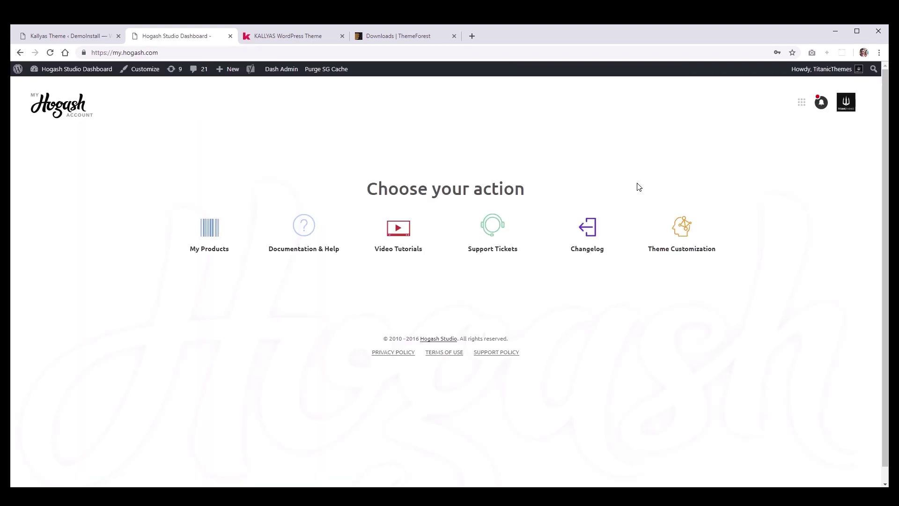
# Copy the Kallyas theme's API key from My Products
pyautogui.click(212, 234)
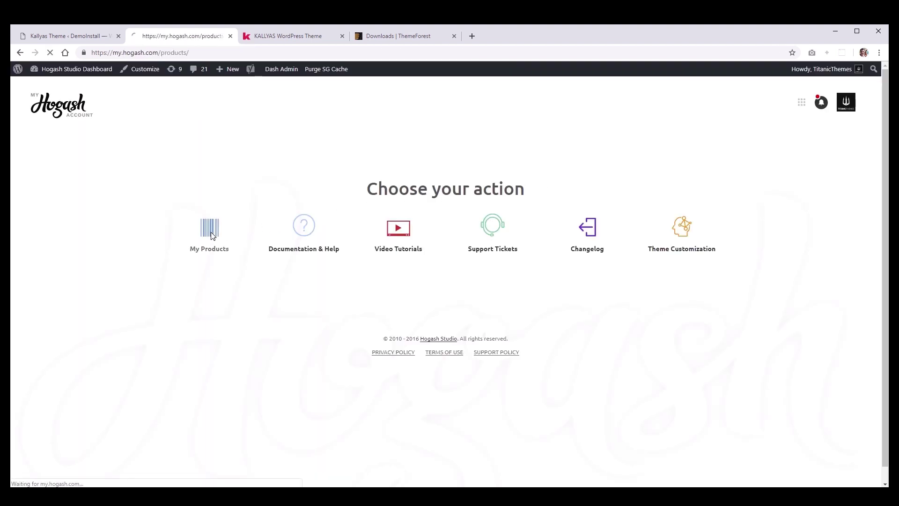
pyautogui.moveTo(508, 409); pyautogui.dragTo(402, 410)
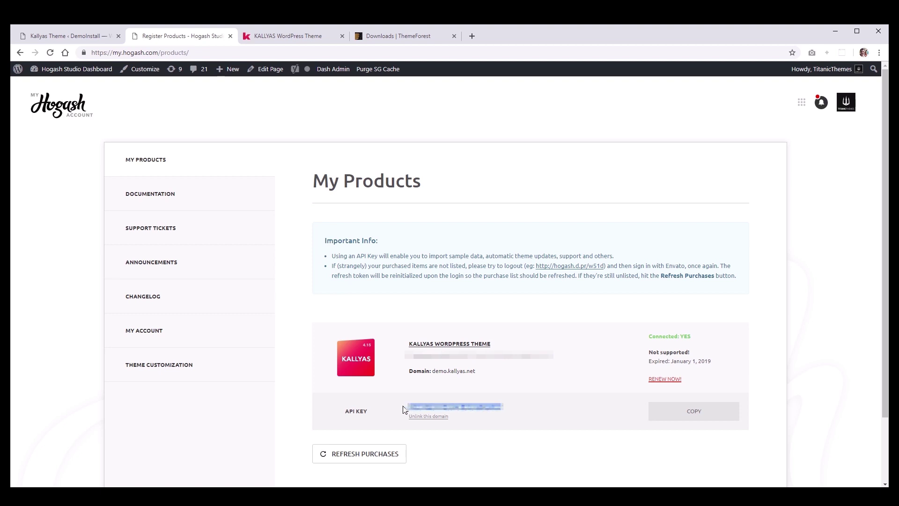
pyautogui.click(689, 413)
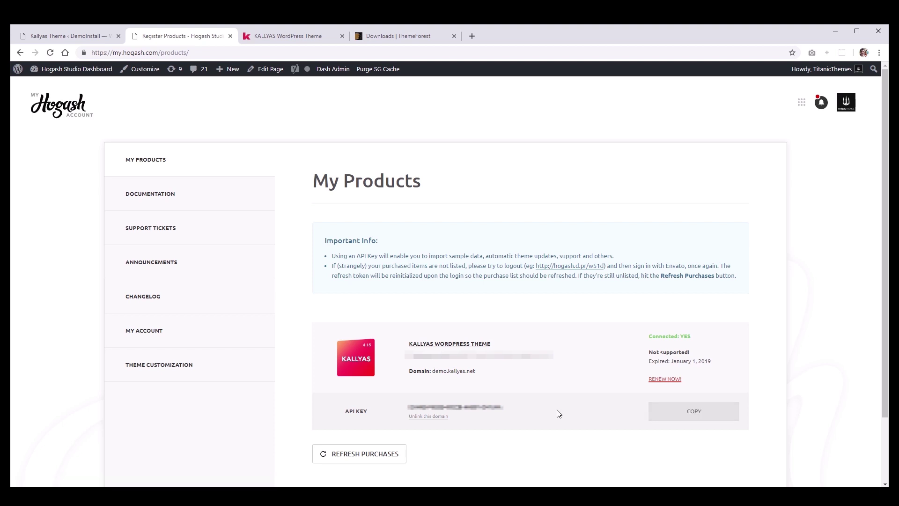
# Paste the Hogash API key into WordPress, connect Kallyas, and go to Install Demos
pyautogui.click(89, 37)
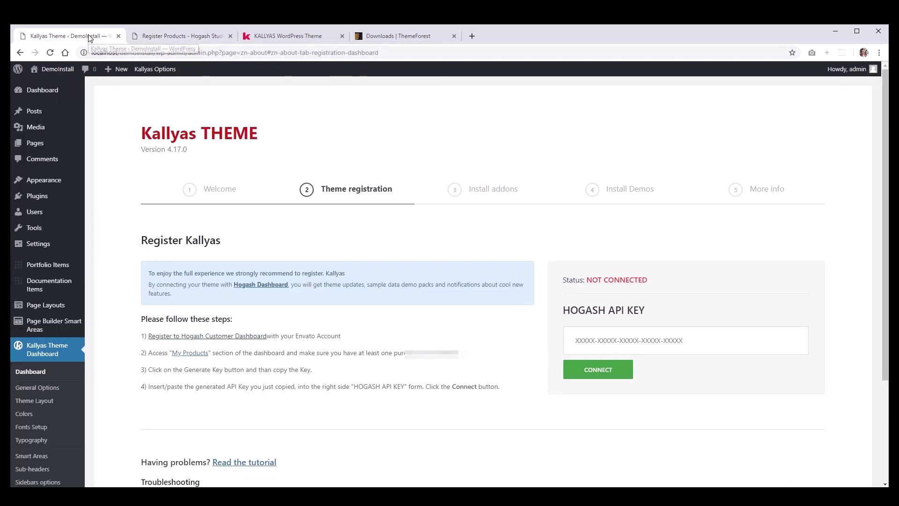
pyautogui.click(655, 340)
pyautogui.hotkey('ctrl', 'v')
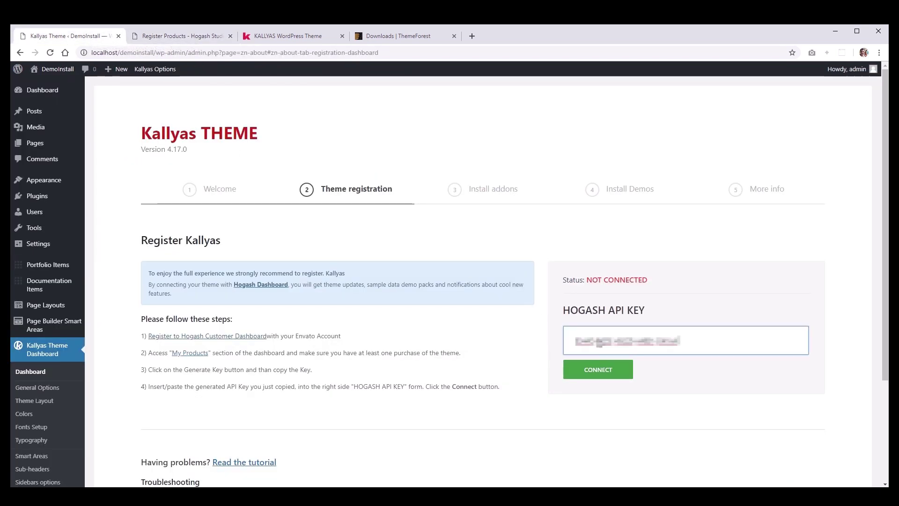
pyautogui.click(598, 367)
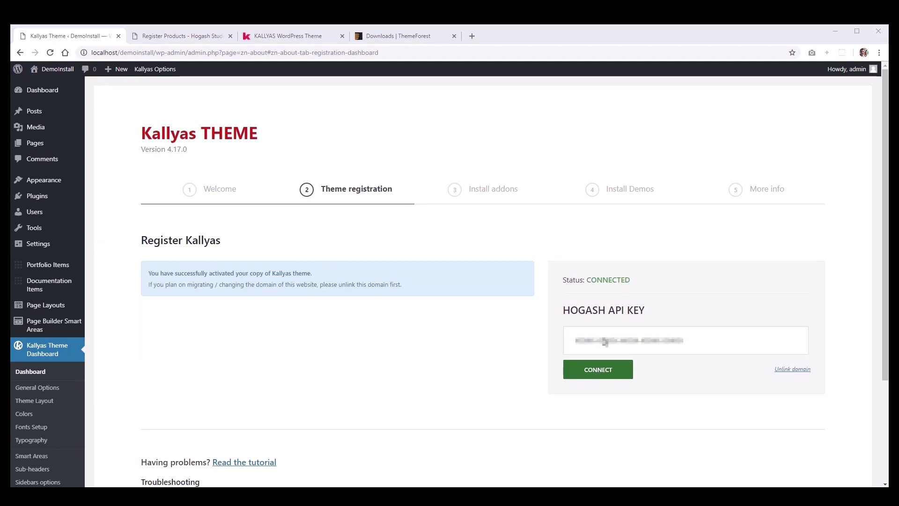
pyautogui.click(627, 188)
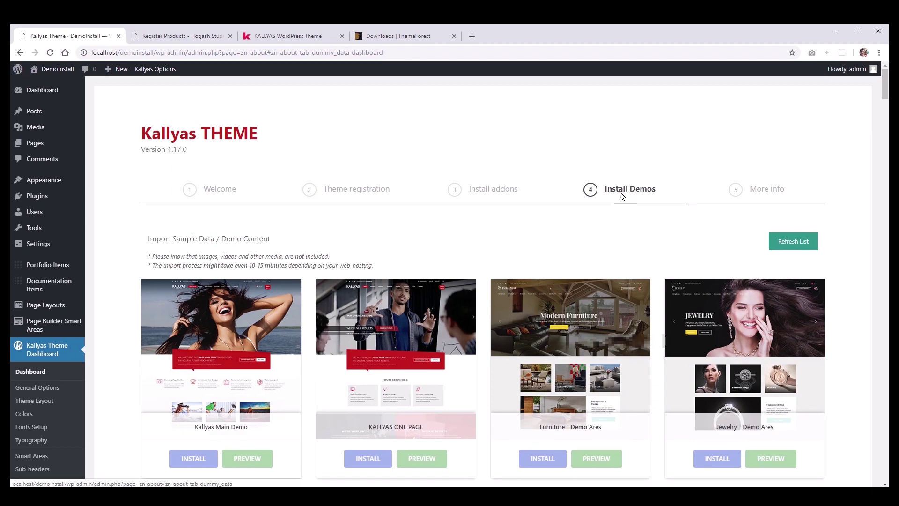
pyautogui.scroll(-3, 466, 347)
pyautogui.scroll(-10, 466, 348)
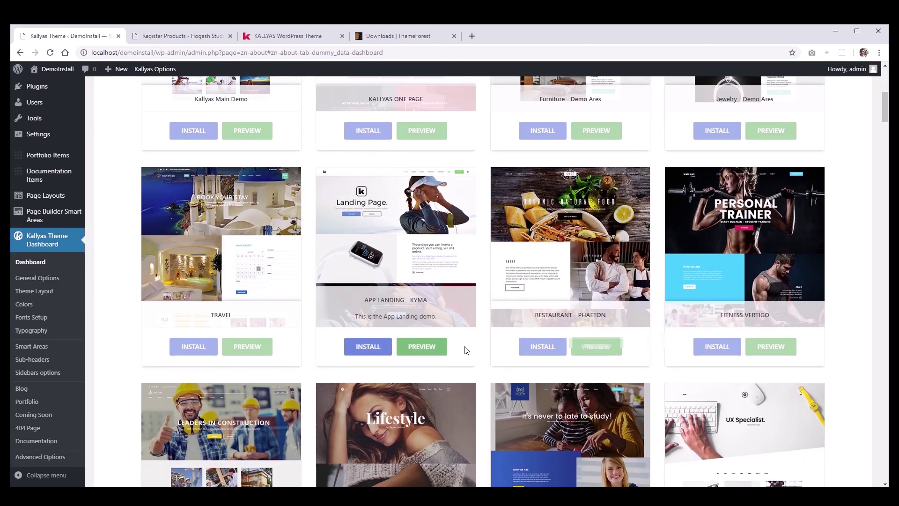
pyautogui.scroll(4, 466, 350)
pyautogui.scroll(10, 464, 346)
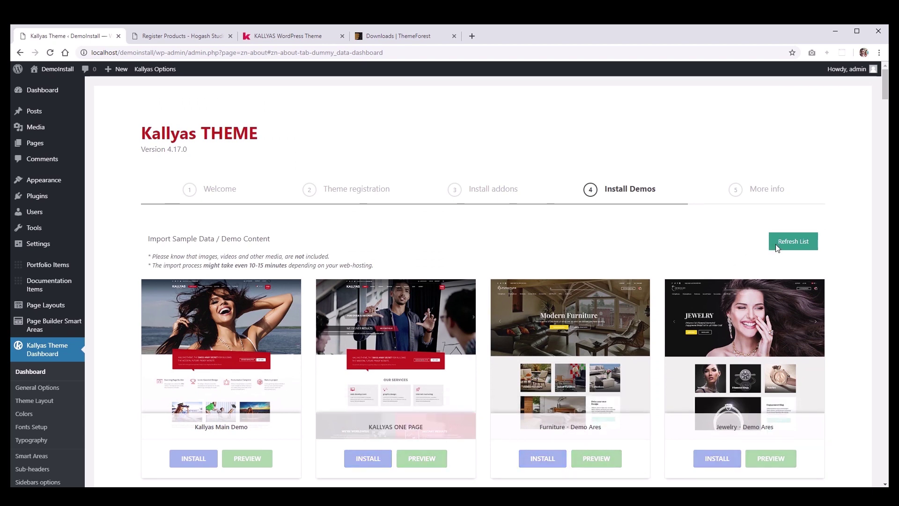
pyautogui.click(793, 240)
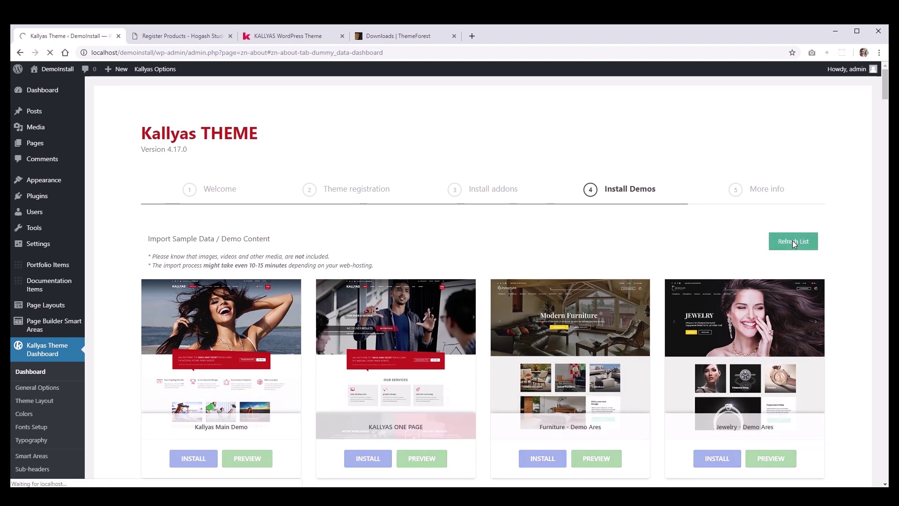
pyautogui.scroll(-20, 598, 351)
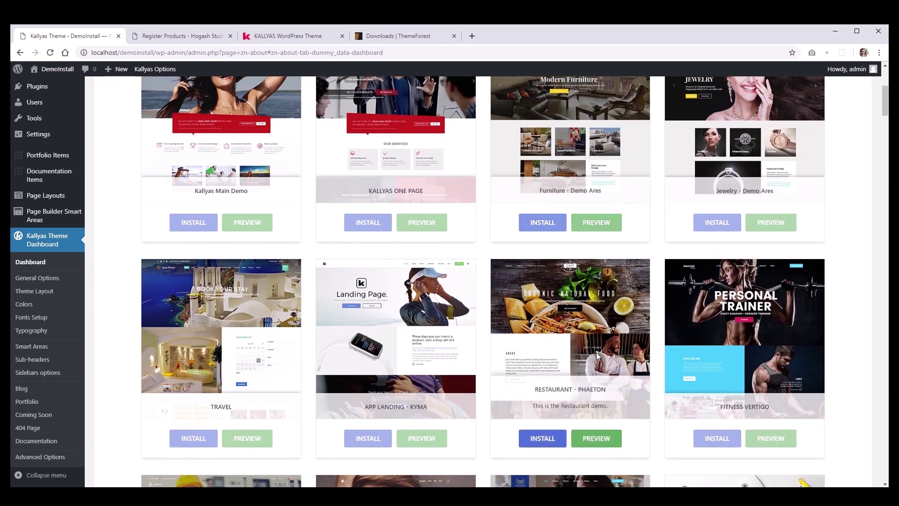
pyautogui.scroll(-20, 595, 355)
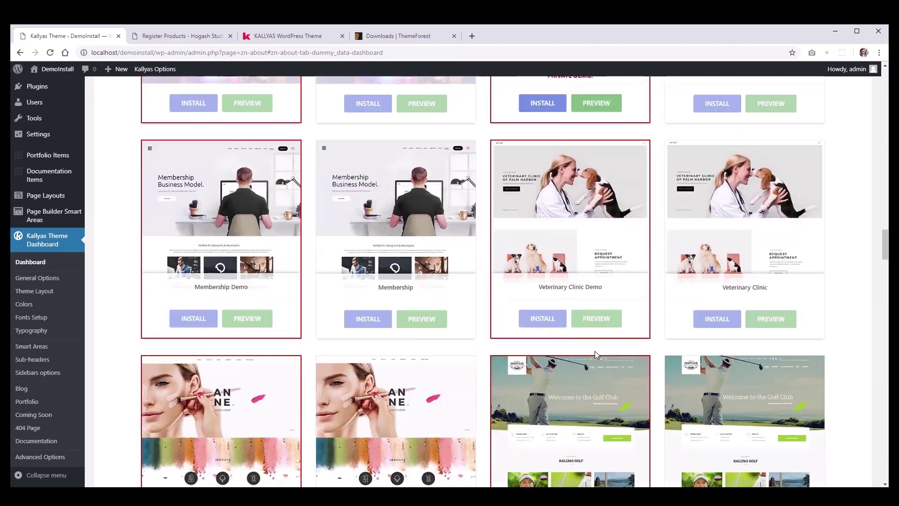
pyautogui.scroll(-15, 596, 353)
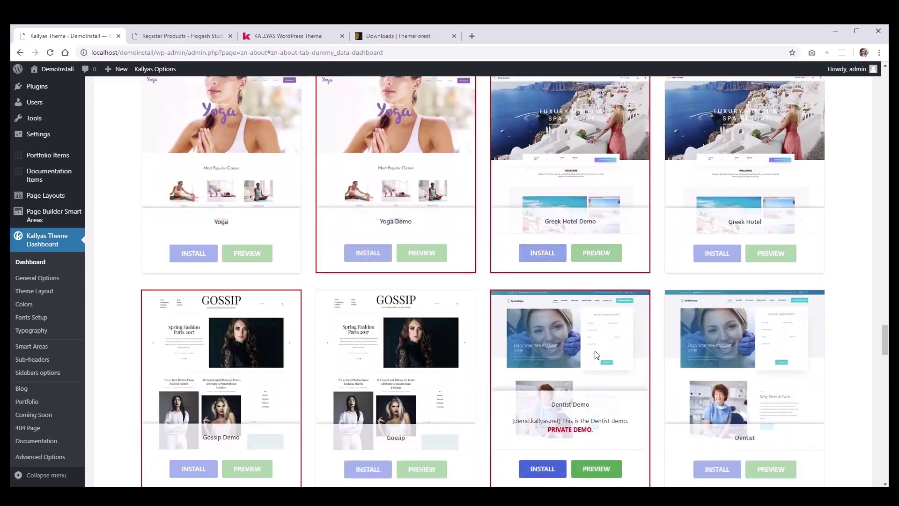
pyautogui.scroll(15, 595, 346)
pyautogui.scroll(20, 595, 339)
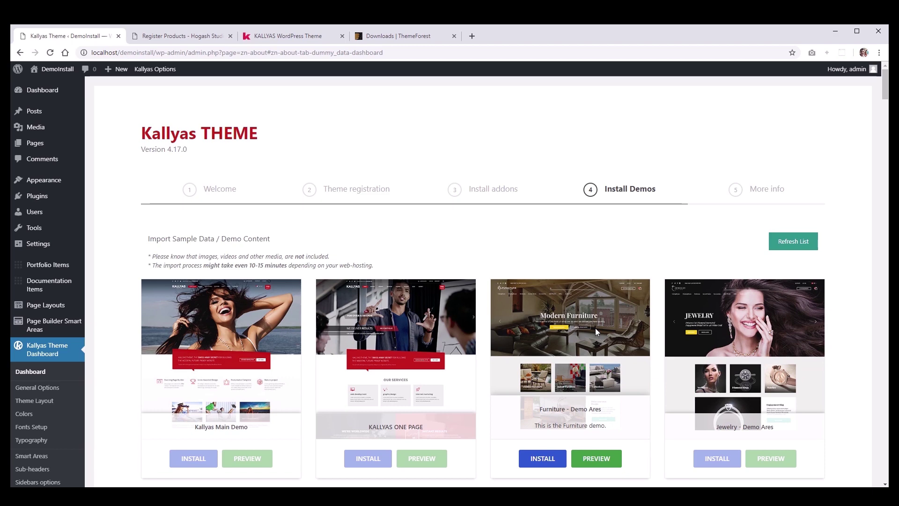
# Import the App Landing - KYMA demo to 100% and preview the resulting site
pyautogui.scroll(-5, 594, 327)
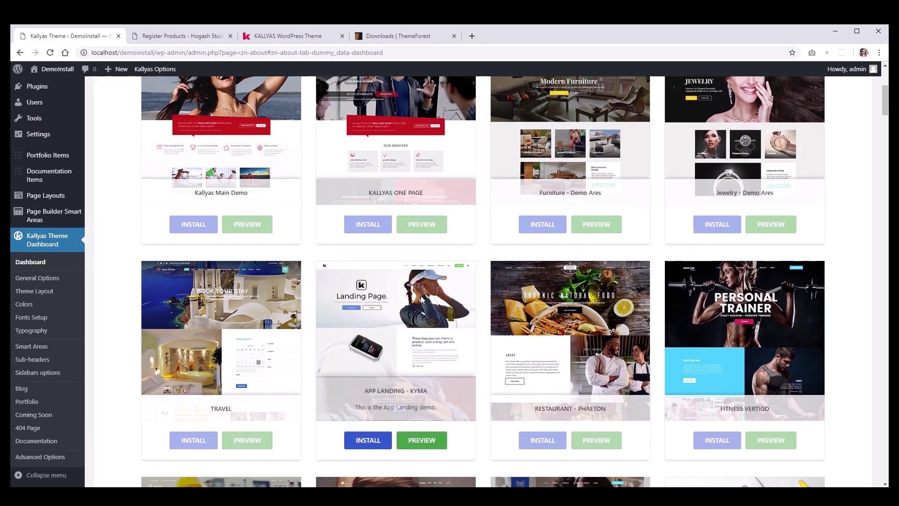
pyautogui.click(376, 445)
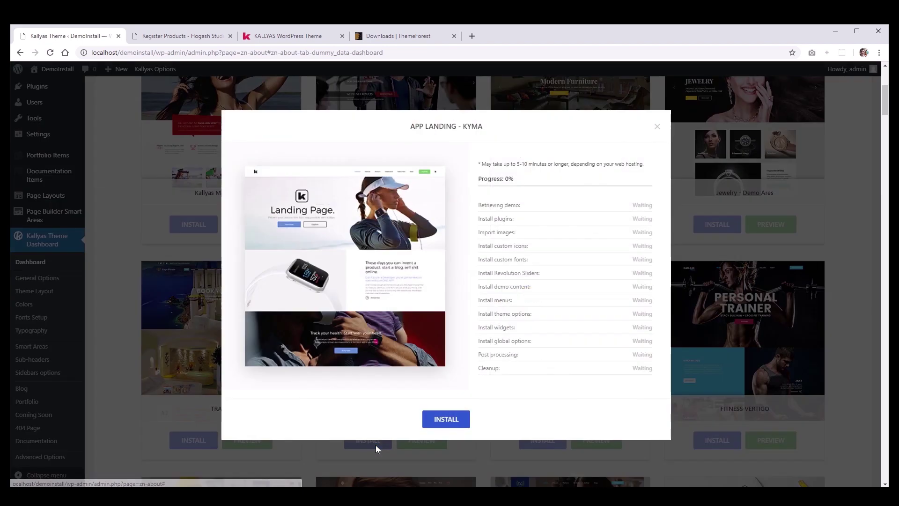
pyautogui.click(453, 419)
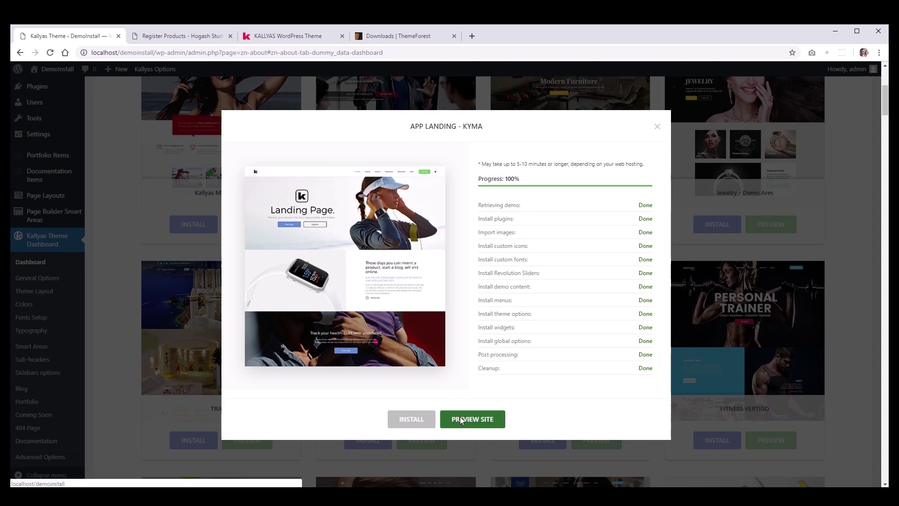
pyautogui.click(461, 420)
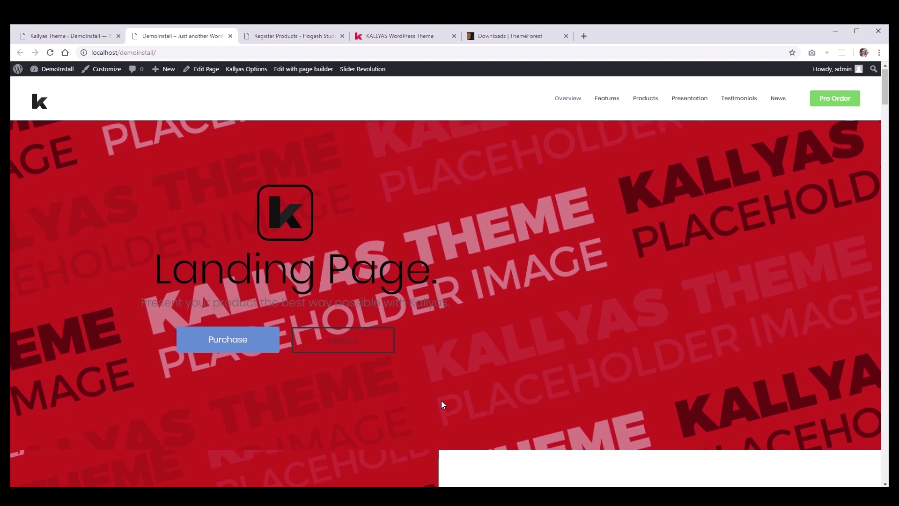
# Scroll down the landing page past the $125, $149 and $199 products and Sample Video section
pyautogui.scroll(-7, 442, 403)
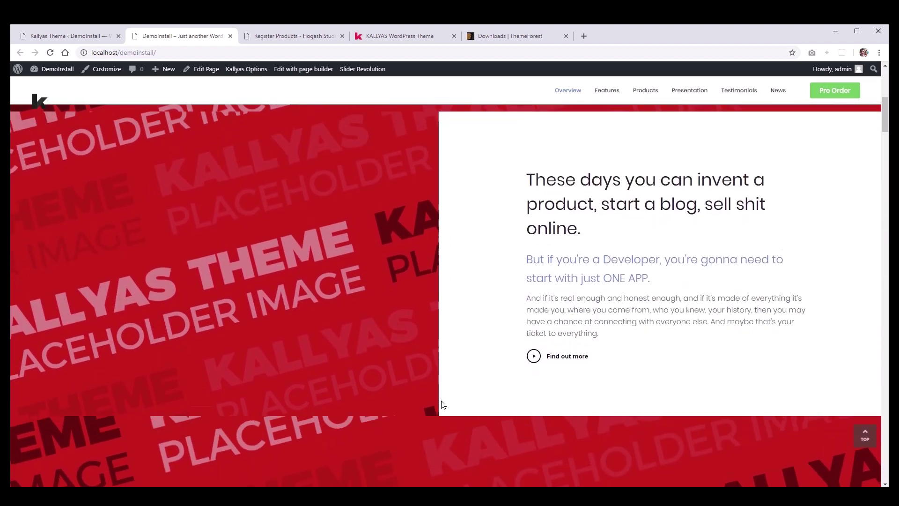
pyautogui.scroll(-8, 442, 403)
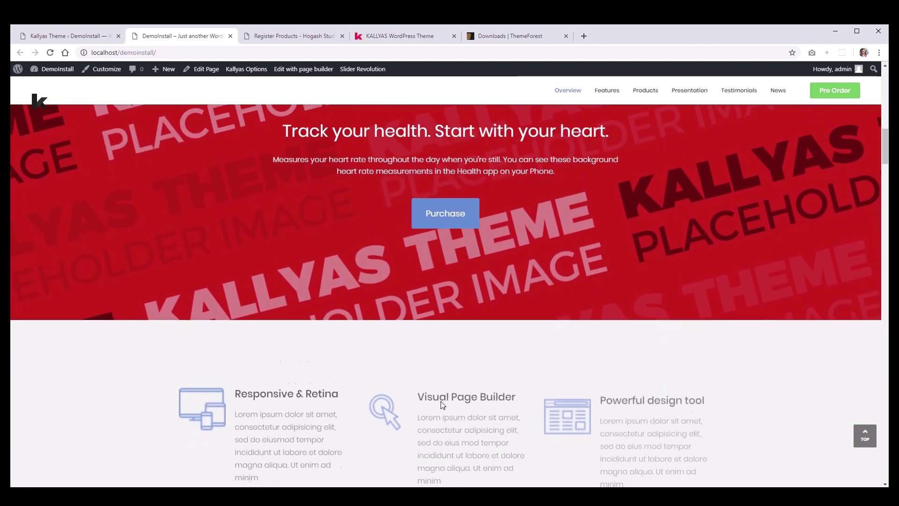
pyautogui.scroll(-10, 442, 404)
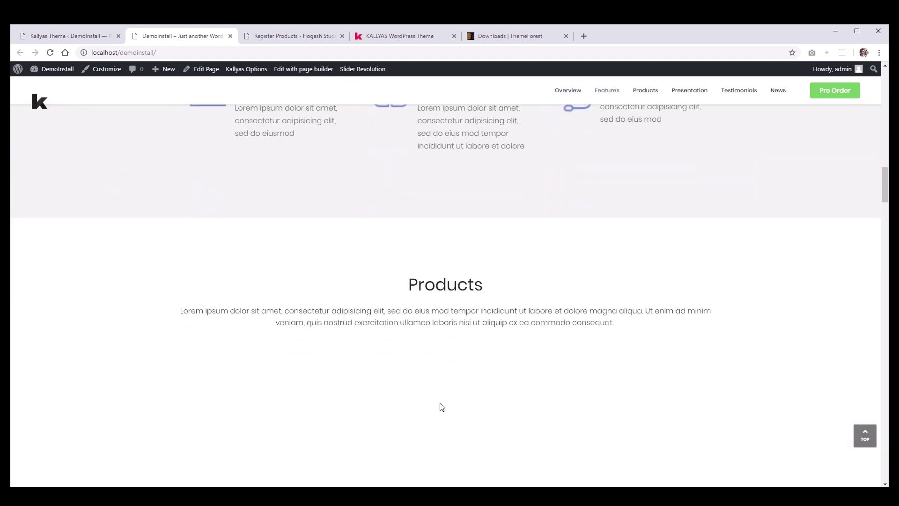
pyautogui.scroll(-8, 441, 403)
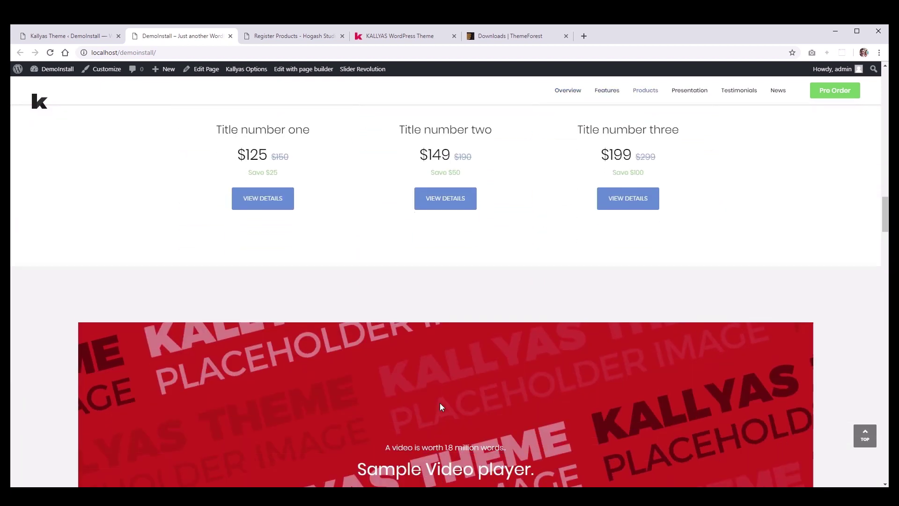
pyautogui.scroll(-8, 440, 406)
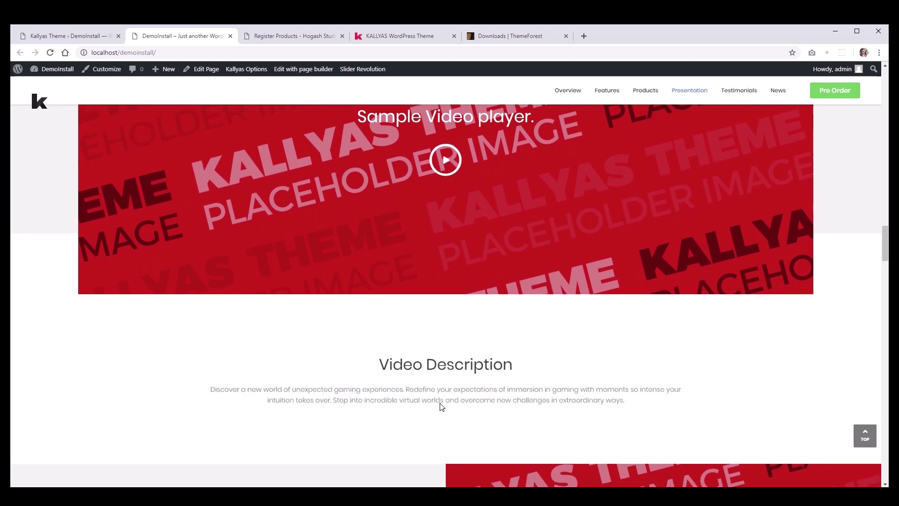